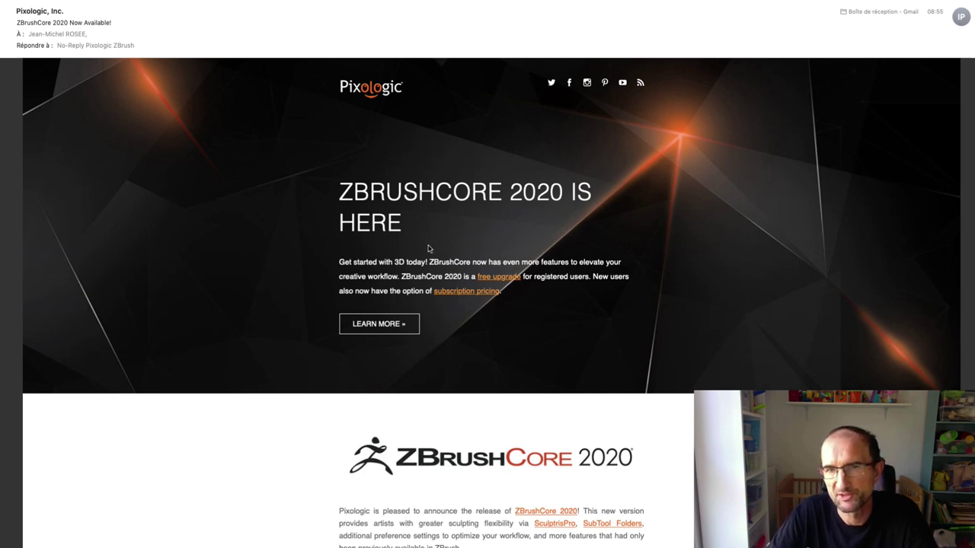
# Follow the email's free upgrade link and bring up the ZBrushCore Update page's How to Update steps.
pyautogui.click(498, 278)
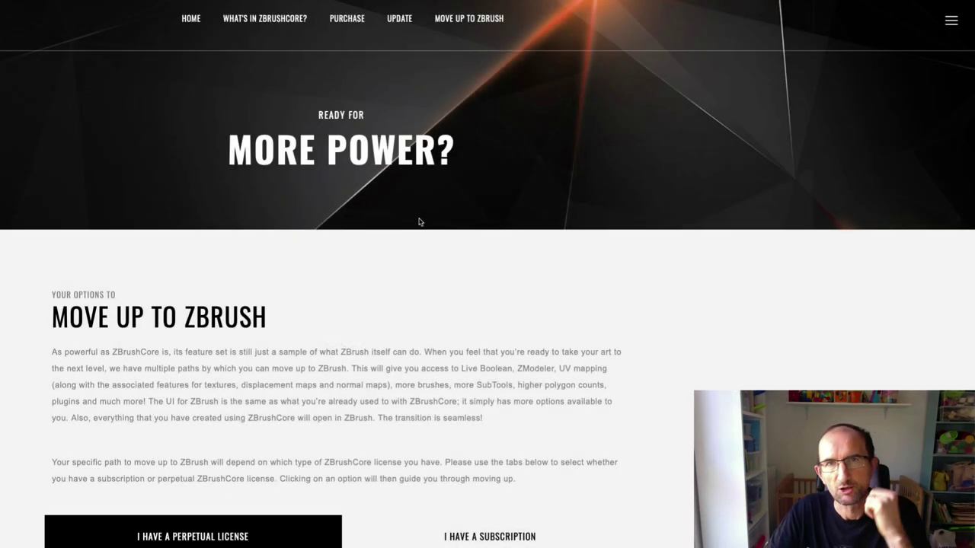
pyautogui.scroll(-1, 364, 320)
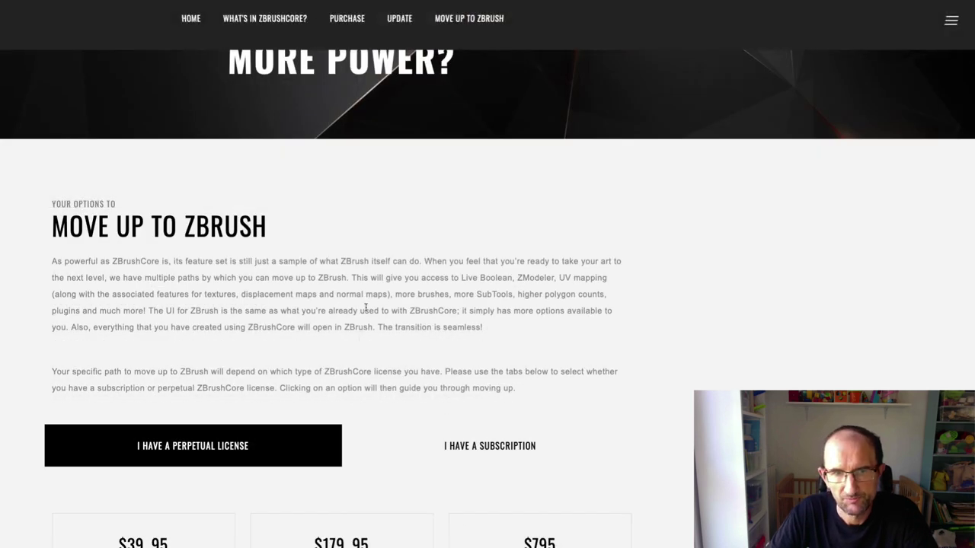
pyautogui.scroll(1, 366, 308)
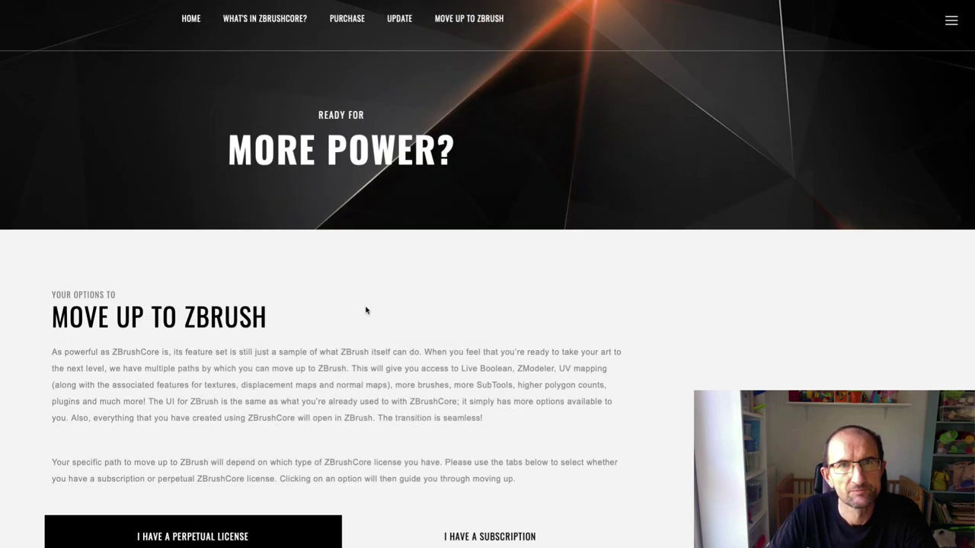
pyautogui.click(404, 19)
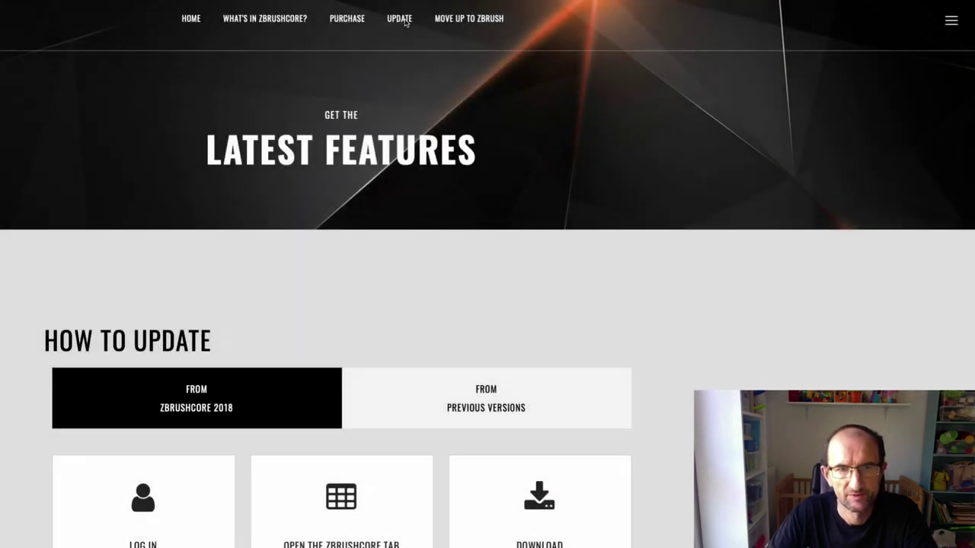
pyautogui.scroll(-3, 439, 219)
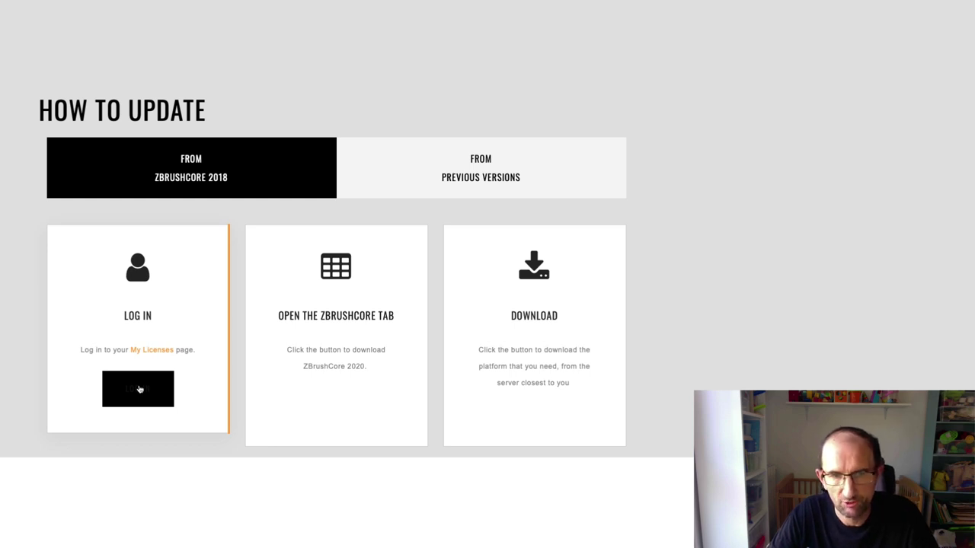
# Log in and scroll My Licenses down to the ZBrushCore 2018-2020 licence entry.
pyautogui.click(139, 389)
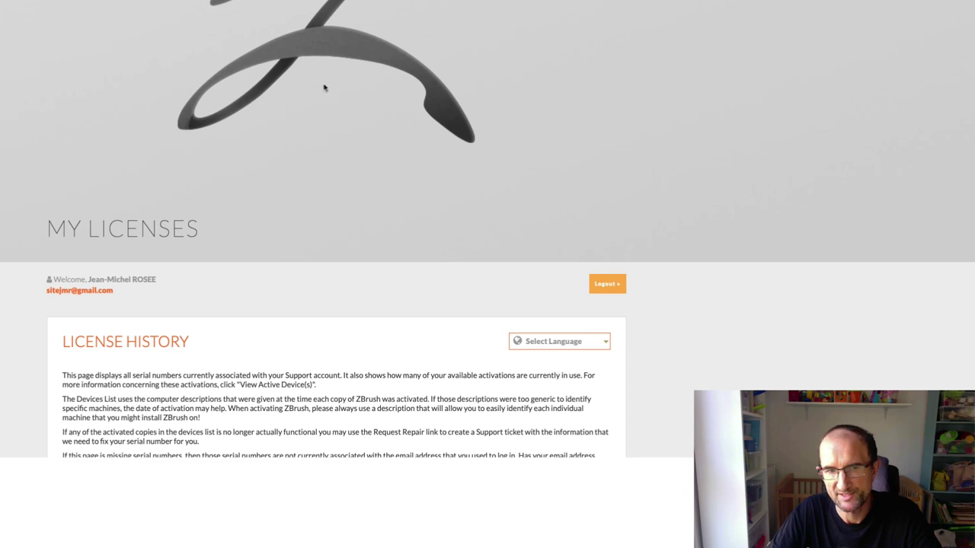
pyautogui.scroll(-2, 337, 69)
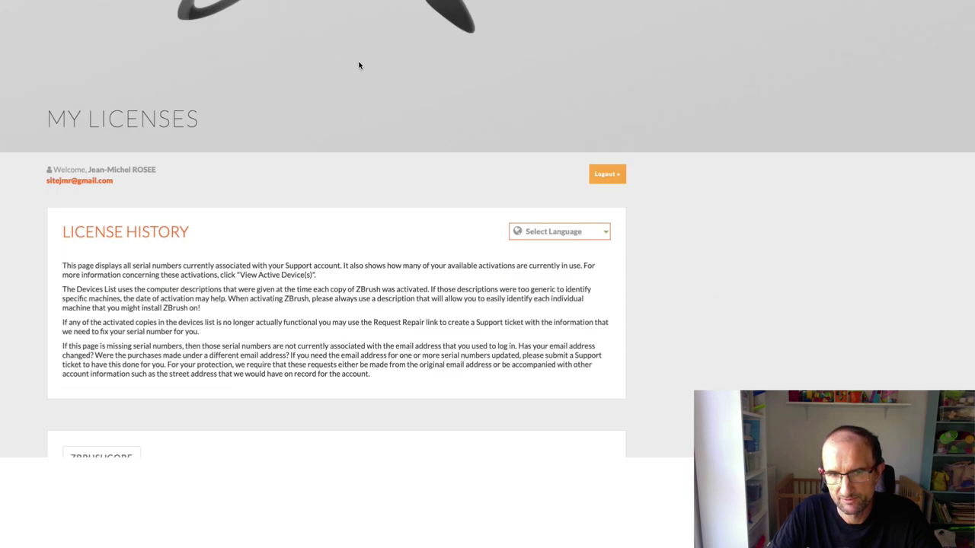
pyautogui.scroll(-3, 359, 65)
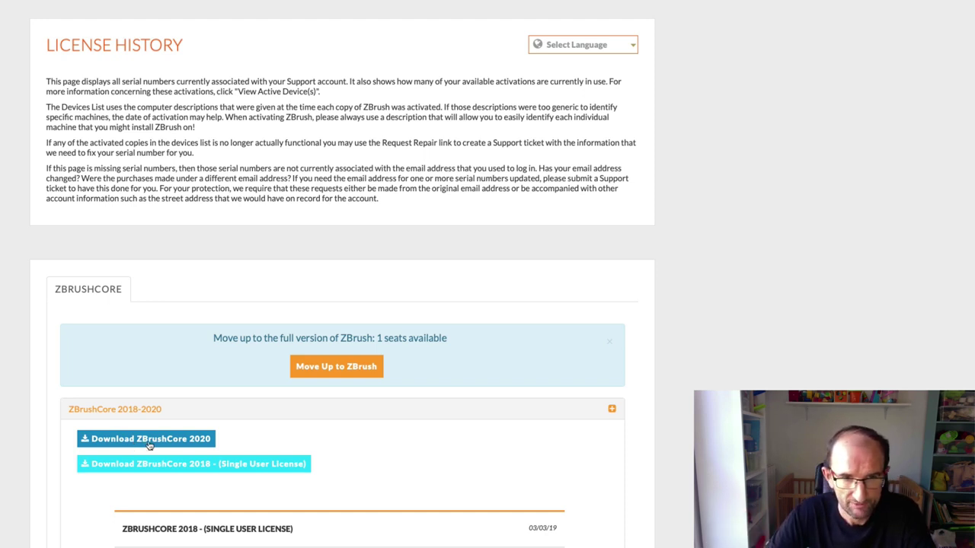
# Download the macOS ZBrushCore 2020 installer, ZBrushCore_2020_Installer.dmg, to the desktop.
pyautogui.click(150, 445)
pyautogui.scroll(-1, 341, 227)
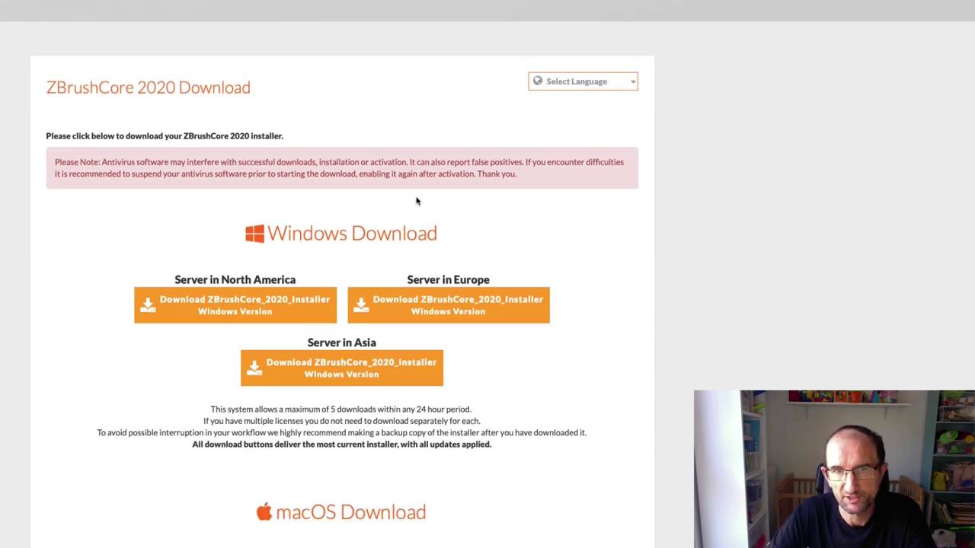
pyautogui.scroll(-2, 534, 379)
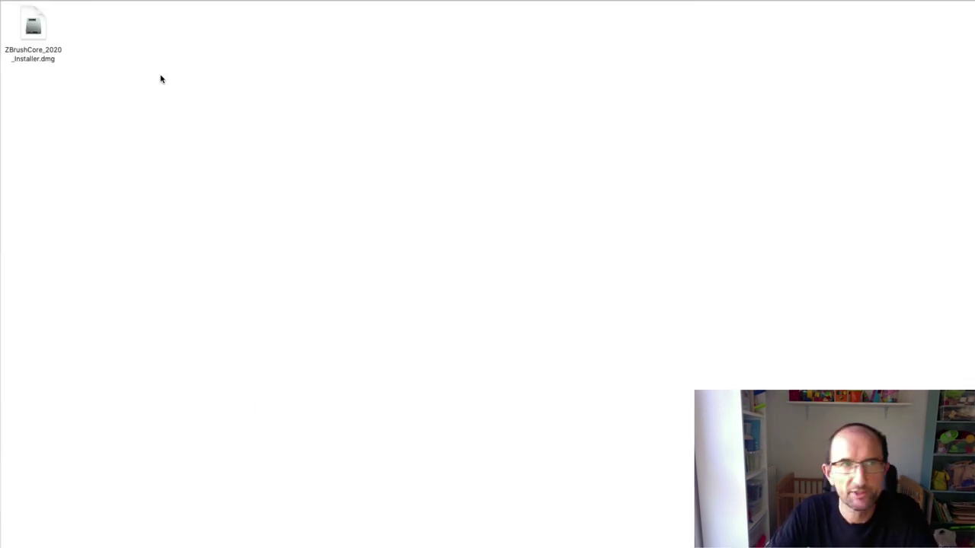
# Mount ZBrushCore_2020_Installer.dmg and launch the ZBrushCore 2020 installer inside it.
pyautogui.click(35, 27)
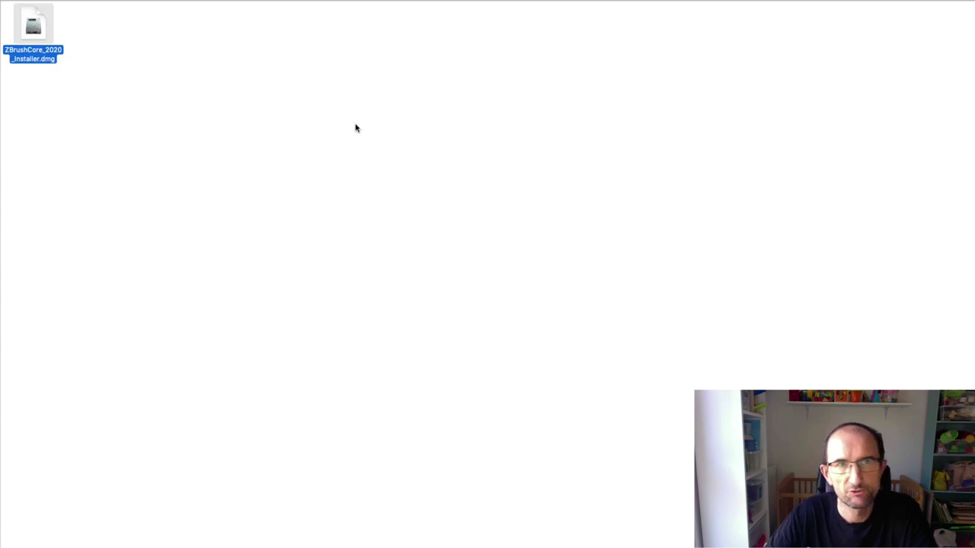
pyautogui.press('super+o')
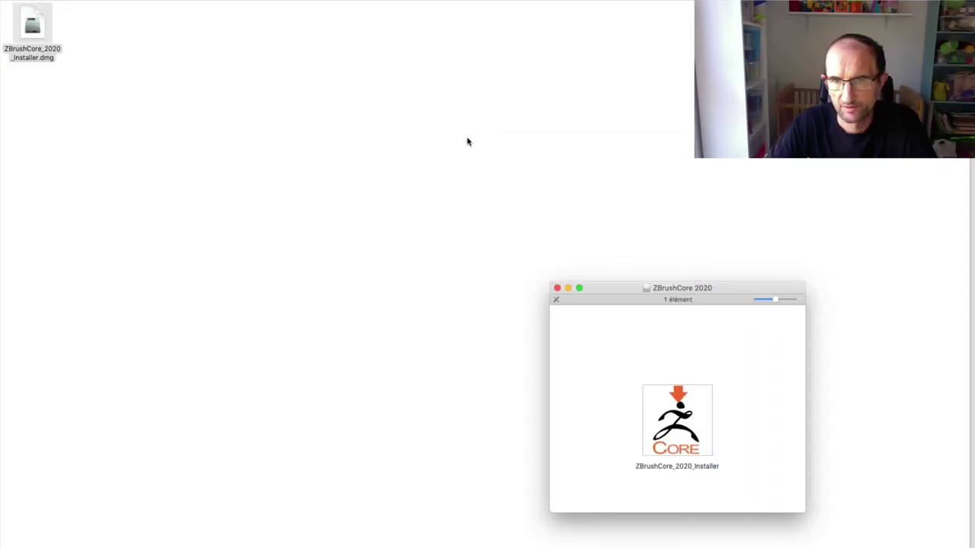
pyautogui.click(678, 422)
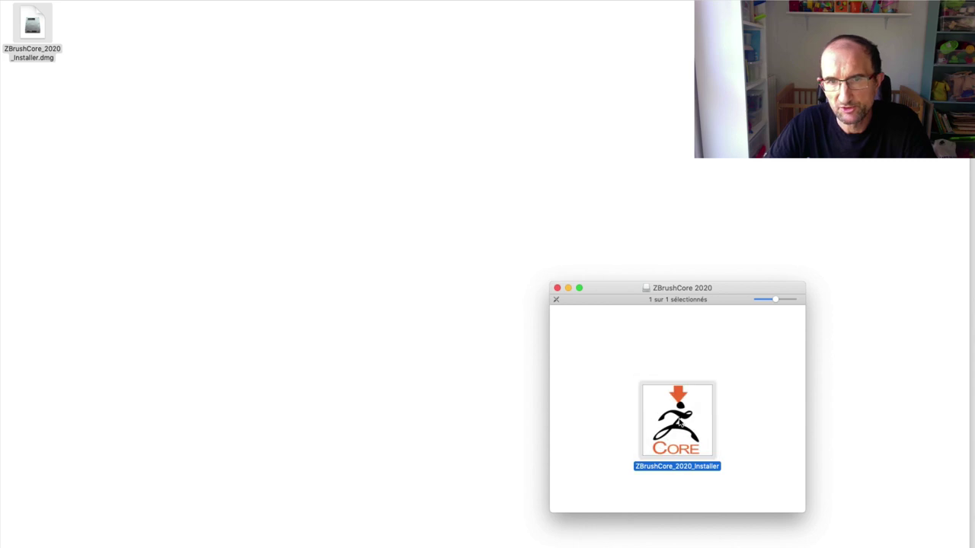
pyautogui.doubleClick(677, 421)
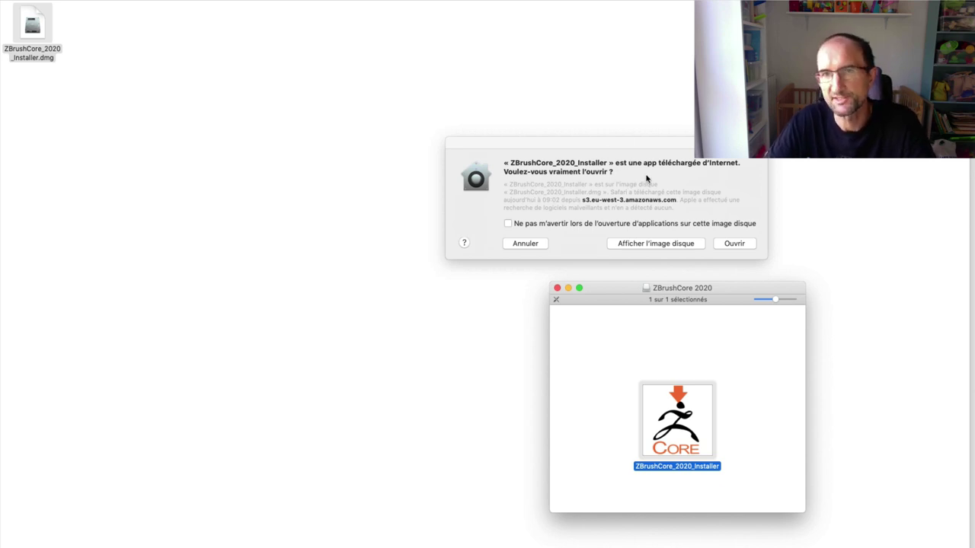
# Allow the downloaded installer to open and authorise it with the admin password.
pyautogui.click(736, 245)
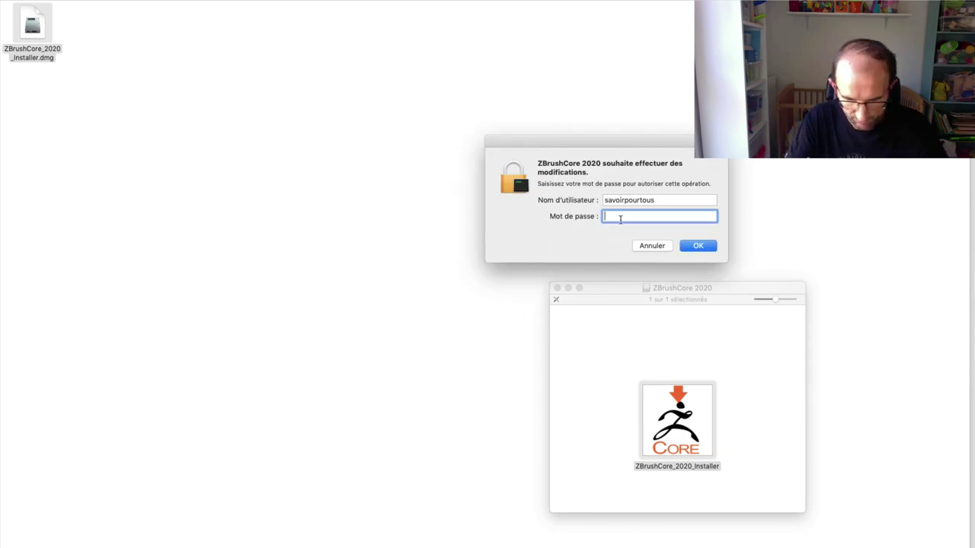
pyautogui.write('******')
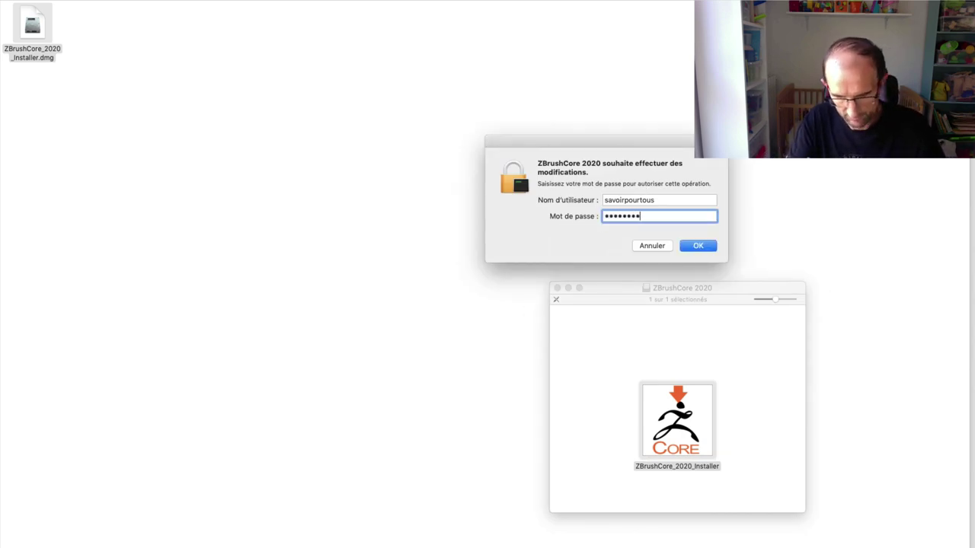
pyautogui.press('Return')
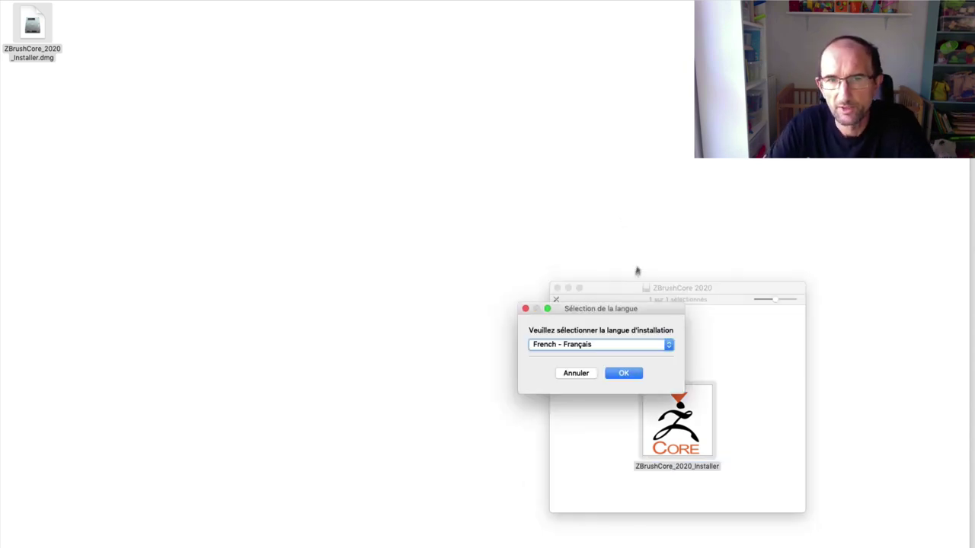
# Keep French as the installation language and start the setup wizard.
pyautogui.moveTo(617, 310); pyautogui.dragTo(598, 267)
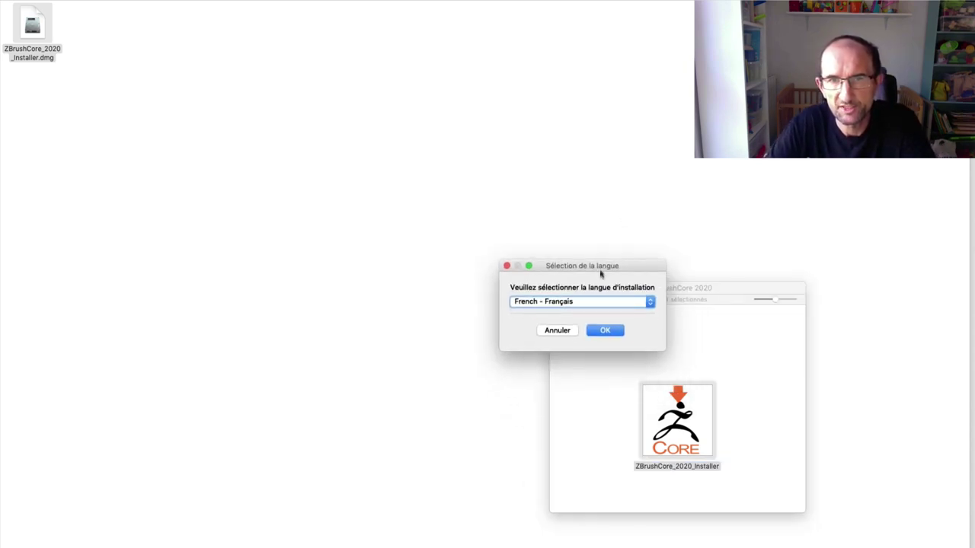
pyautogui.click(650, 302)
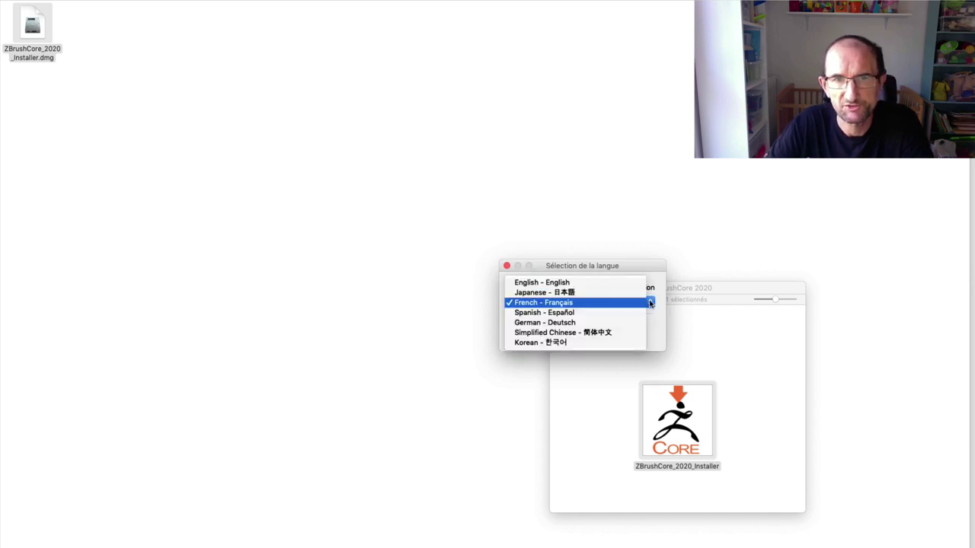
pyautogui.click(651, 272)
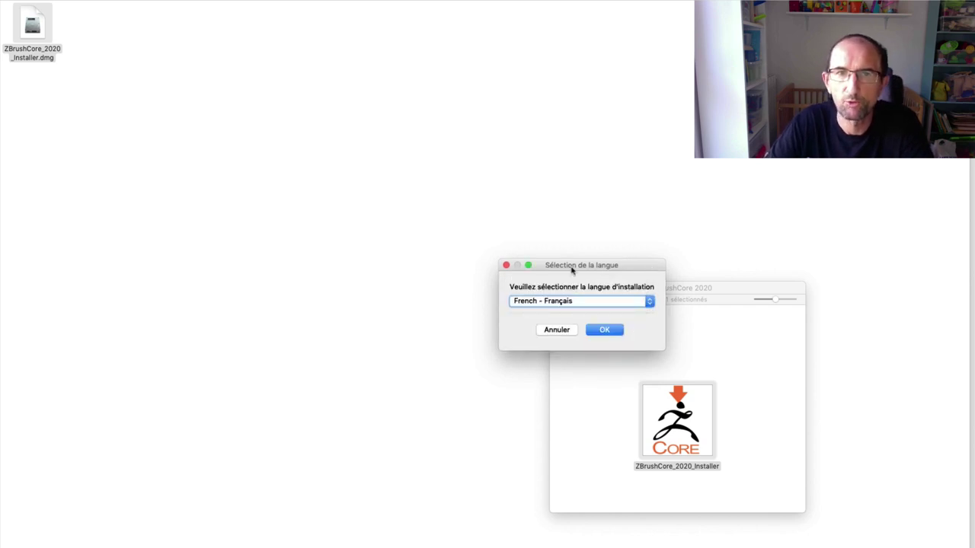
pyautogui.click(606, 330)
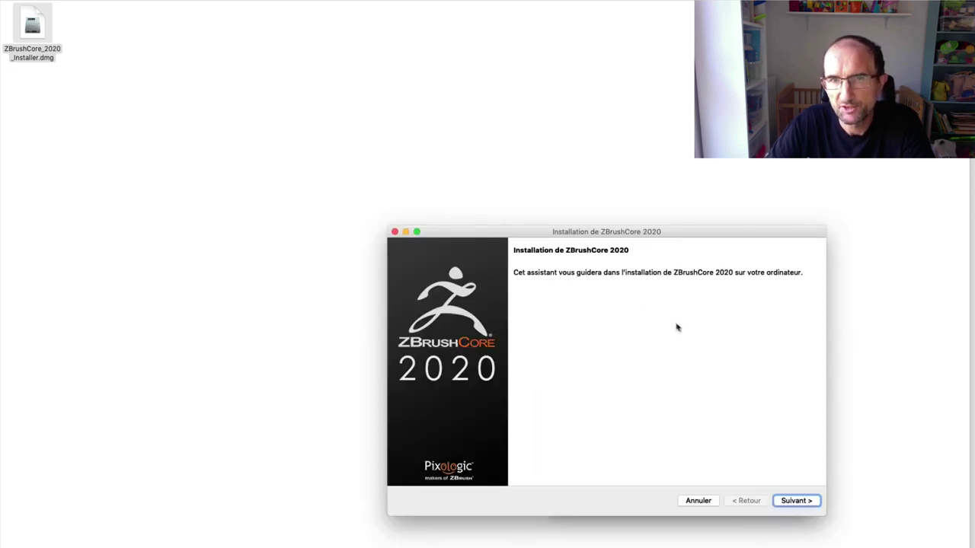
# Accept the licence terms, keep the default /Applications/ZBrushCore 2020 folder and install.
pyautogui.click(796, 502)
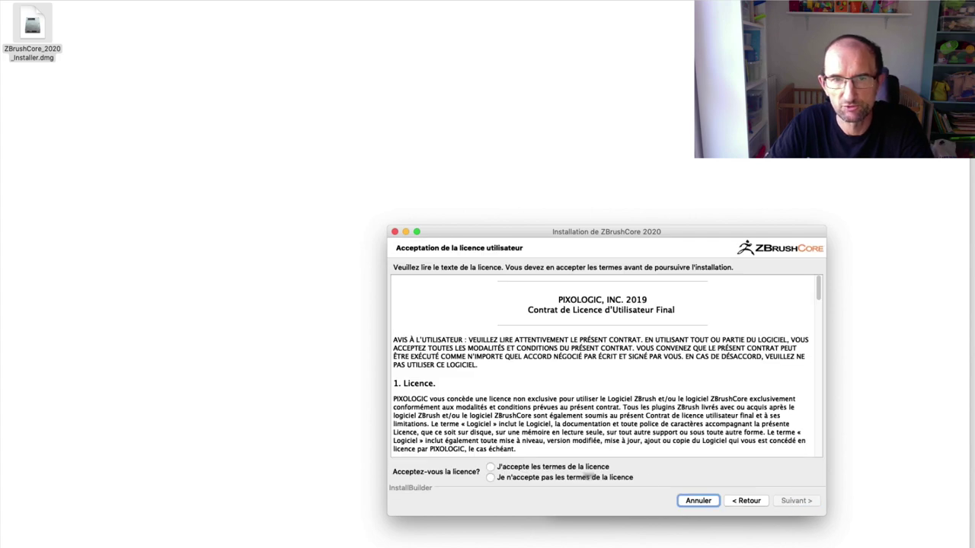
pyautogui.click(491, 467)
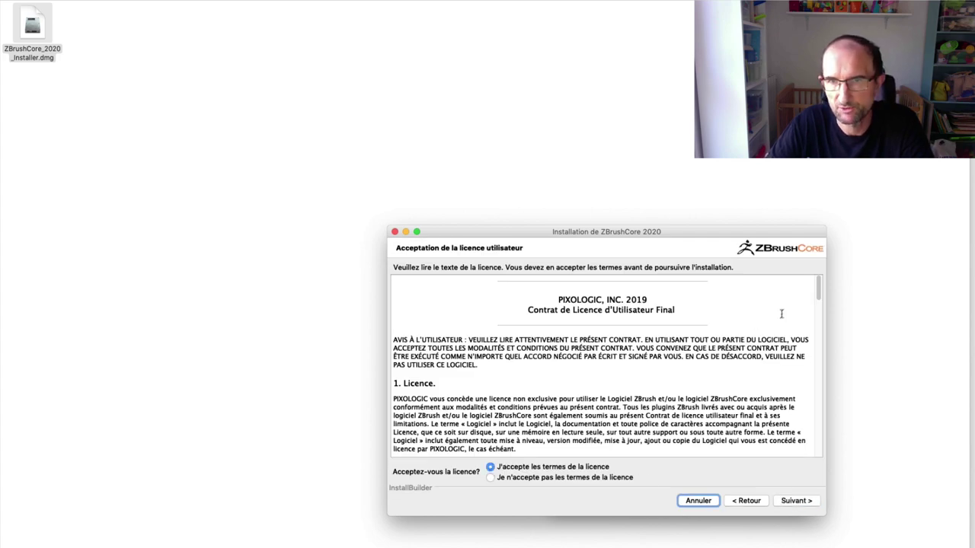
pyautogui.moveTo(818, 284); pyautogui.dragTo(823, 455)
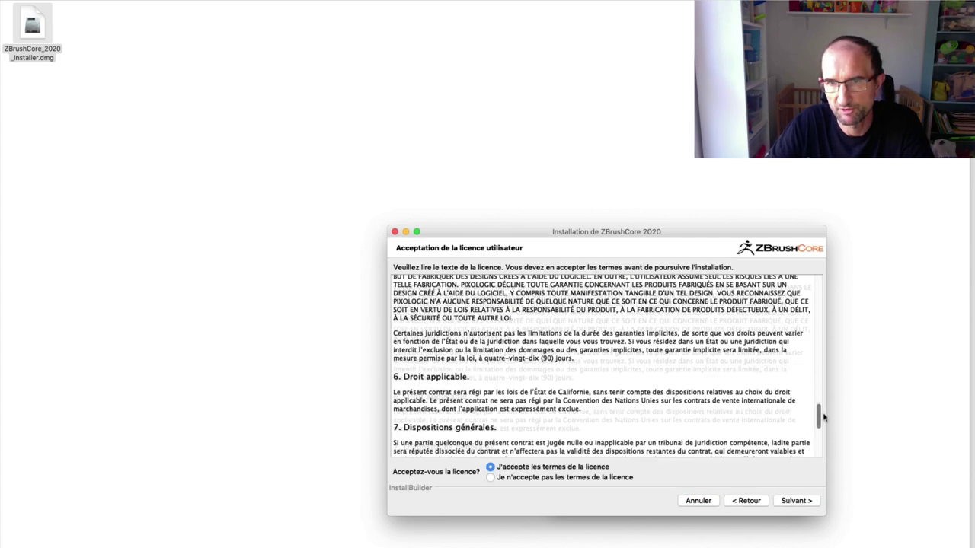
pyautogui.click(796, 502)
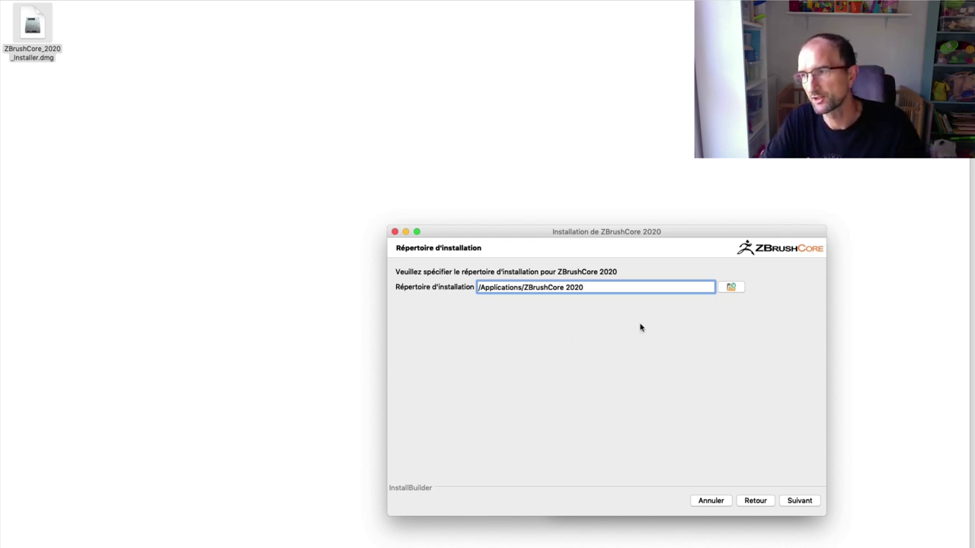
pyautogui.click(799, 502)
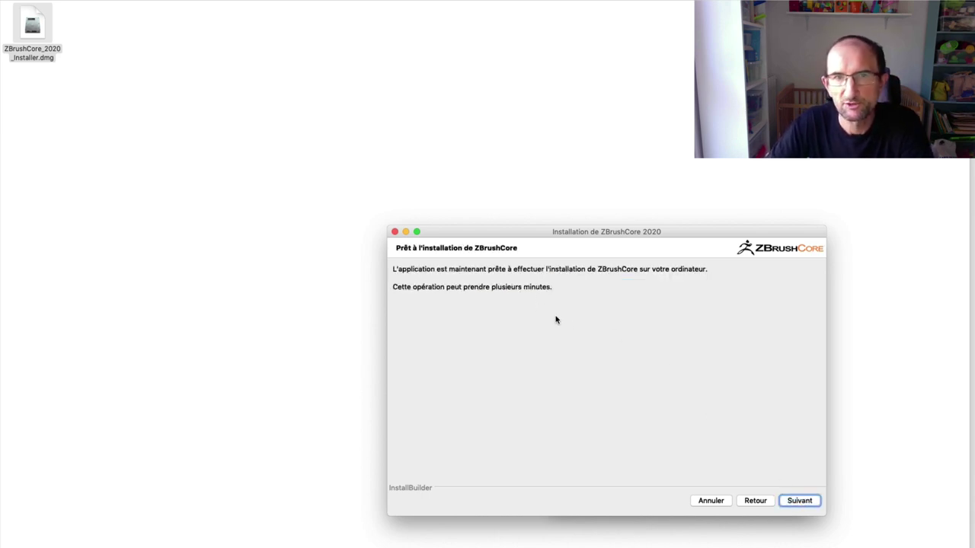
pyautogui.click(799, 502)
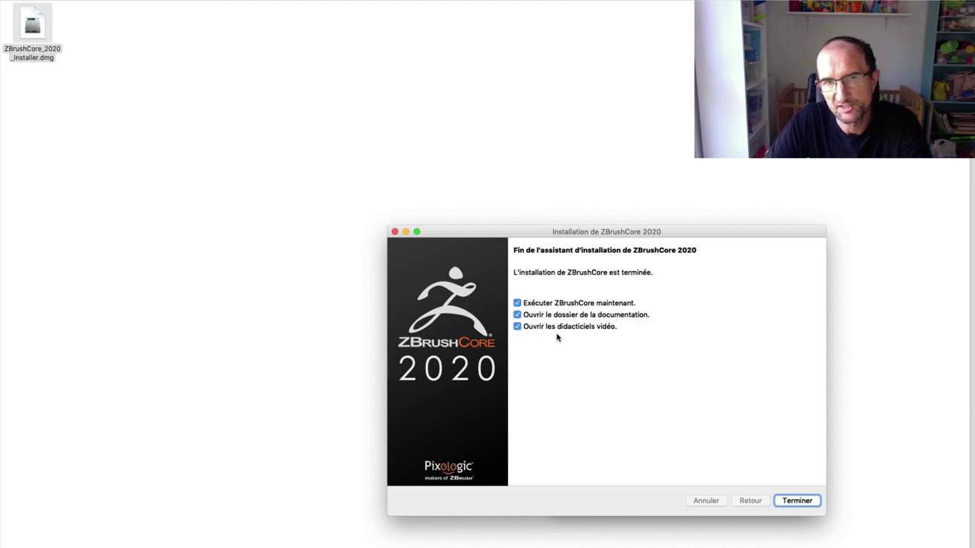
# Finish the installer, sign in with the Pixologic ID and confirm the licence activation.
pyautogui.click(802, 502)
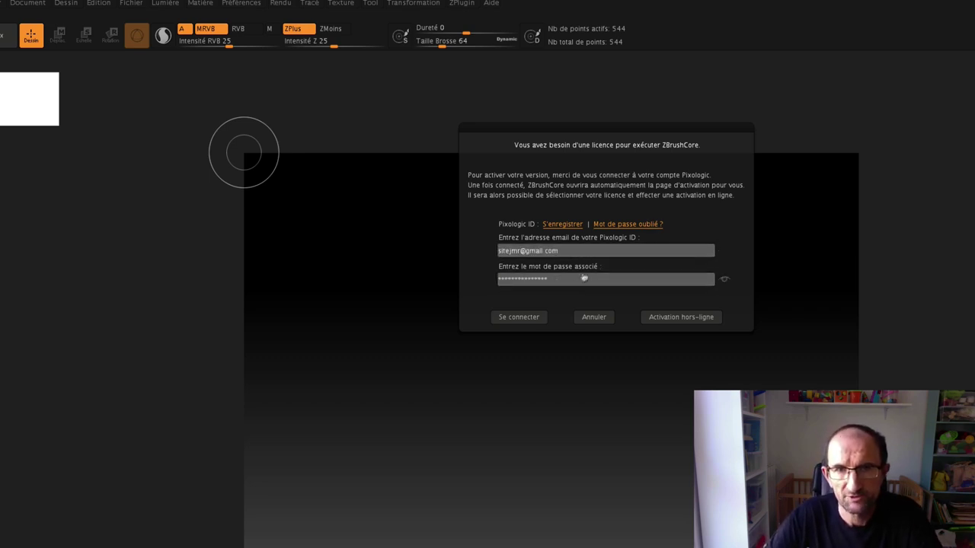
pyautogui.click(531, 322)
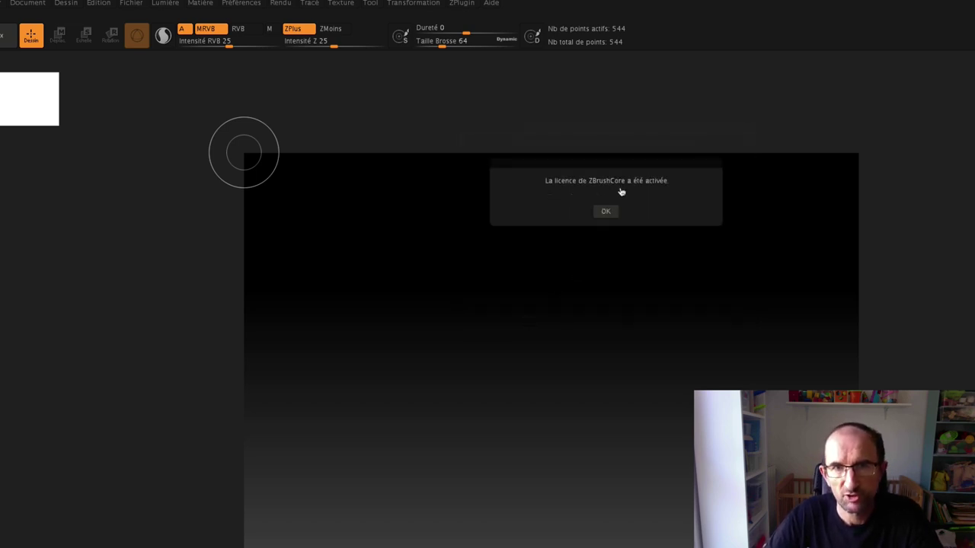
pyautogui.click(607, 214)
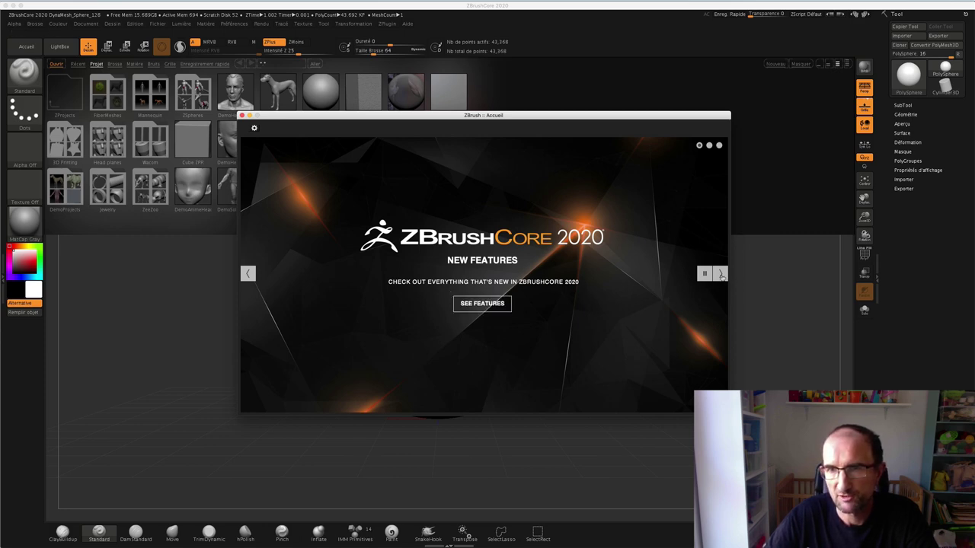
# Browse two Accueil welcome slides, then close the welcome window.
pyautogui.click(722, 275)
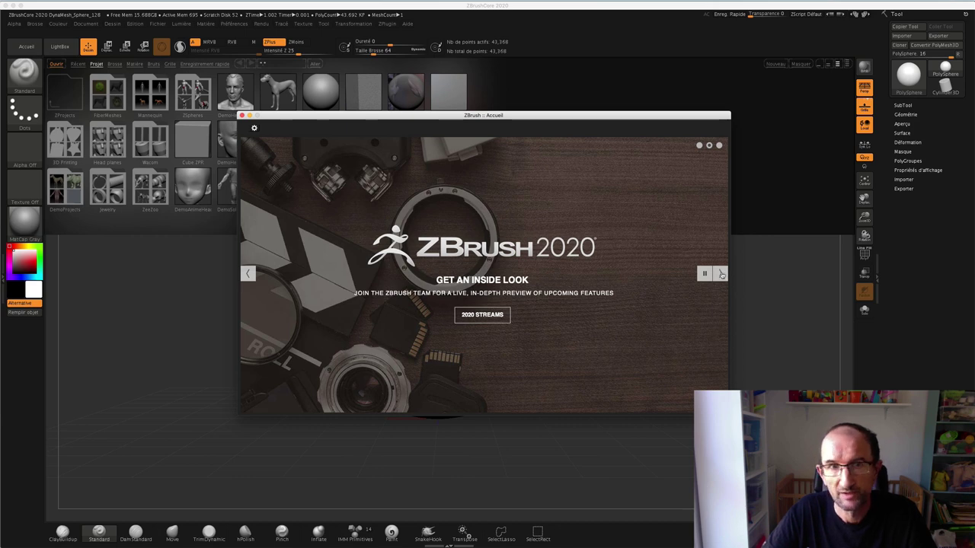
pyautogui.click(722, 275)
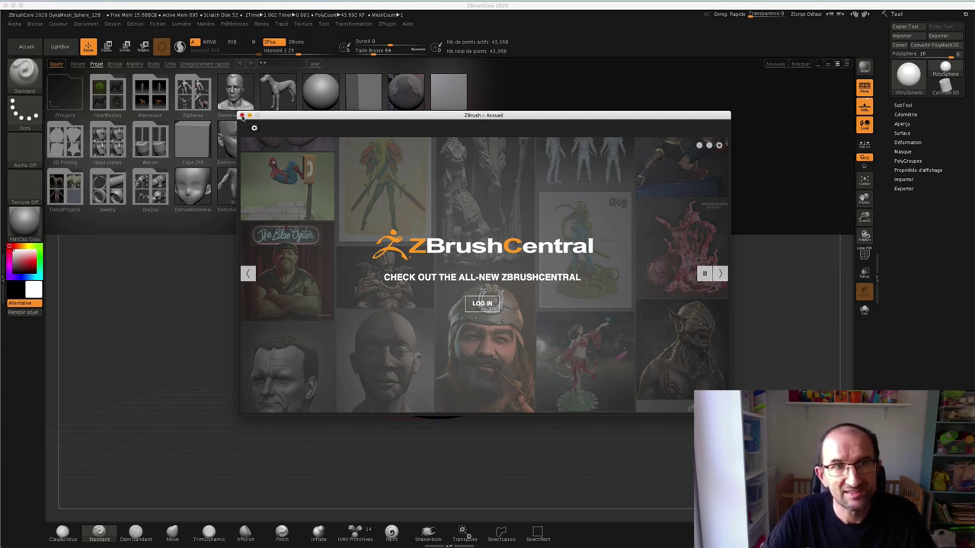
pyautogui.click(241, 115)
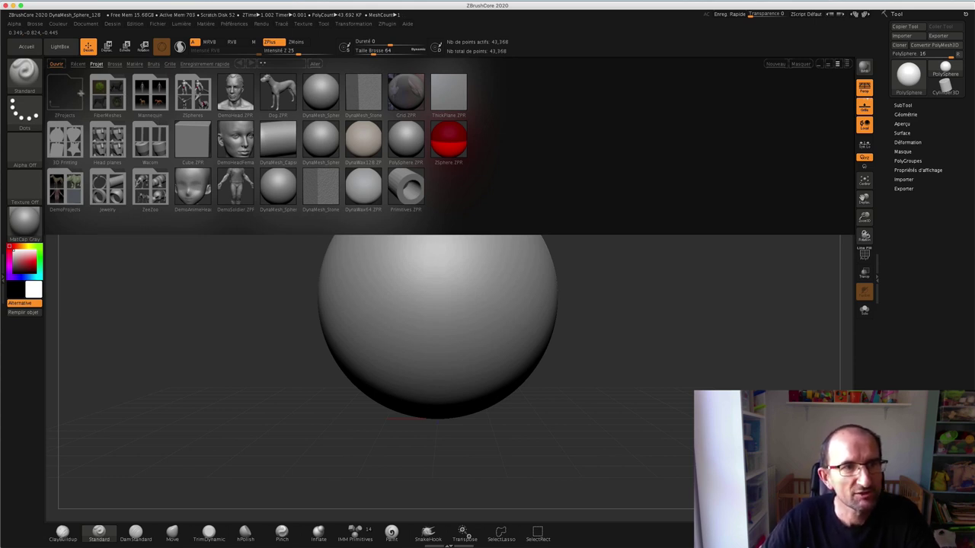
# Browse the Mannequin models in LightBox and return to the Projet listing.
pyautogui.press(',')
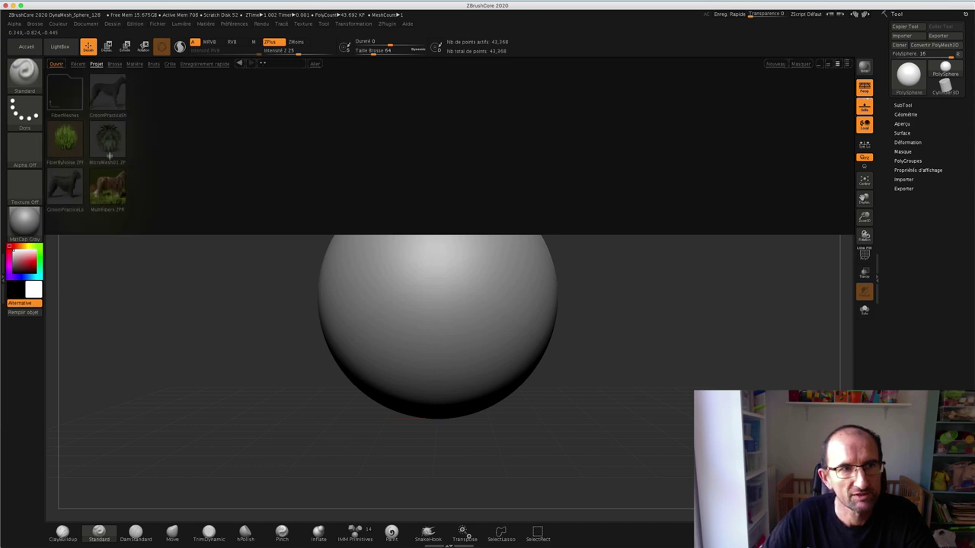
pyautogui.click(56, 64)
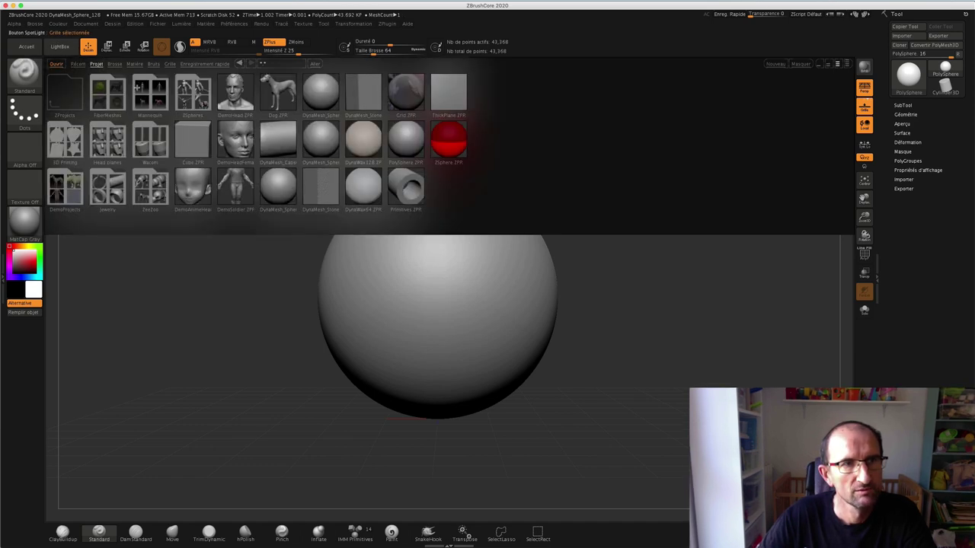
pyautogui.doubleClick(150, 90)
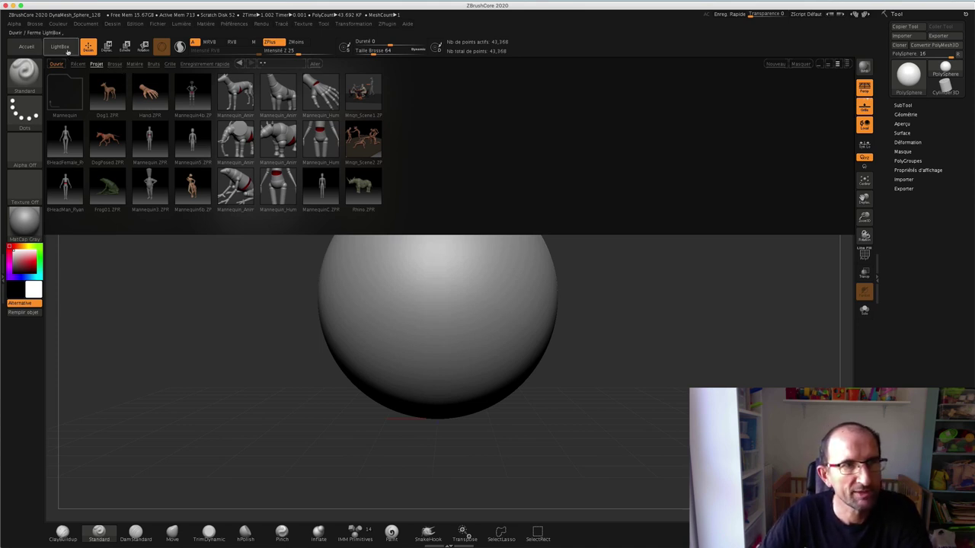
pyautogui.click(96, 64)
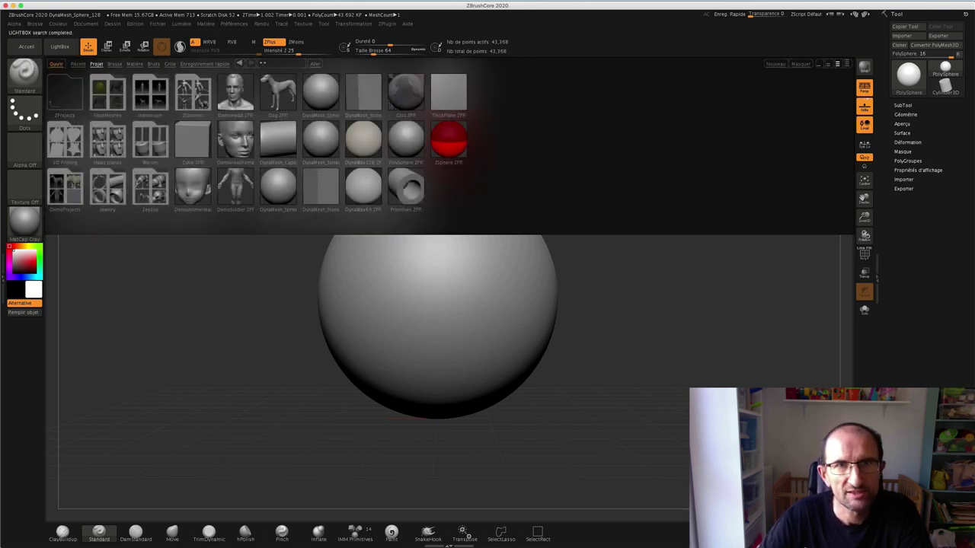
# Bring up the brush picker palette.
pyautogui.click(25, 71)
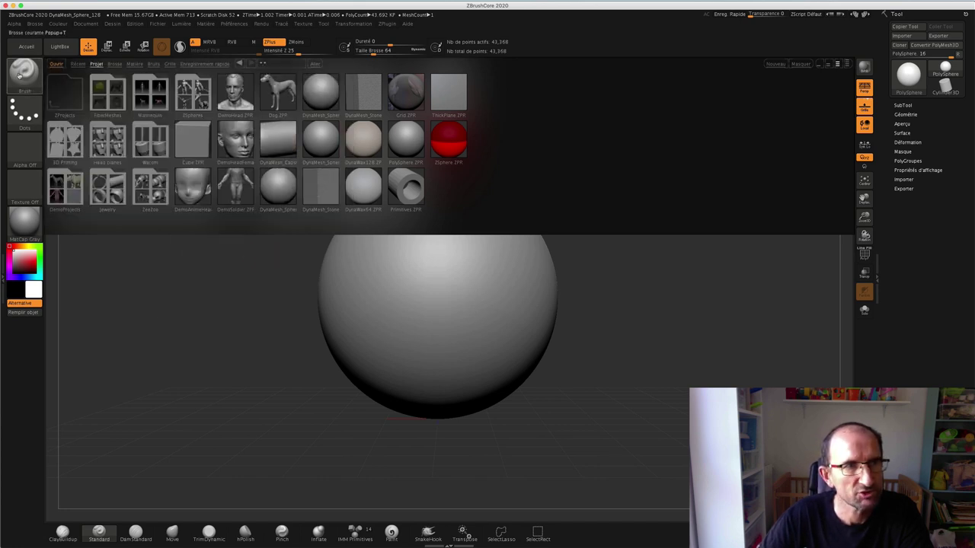
pyautogui.click(25, 76)
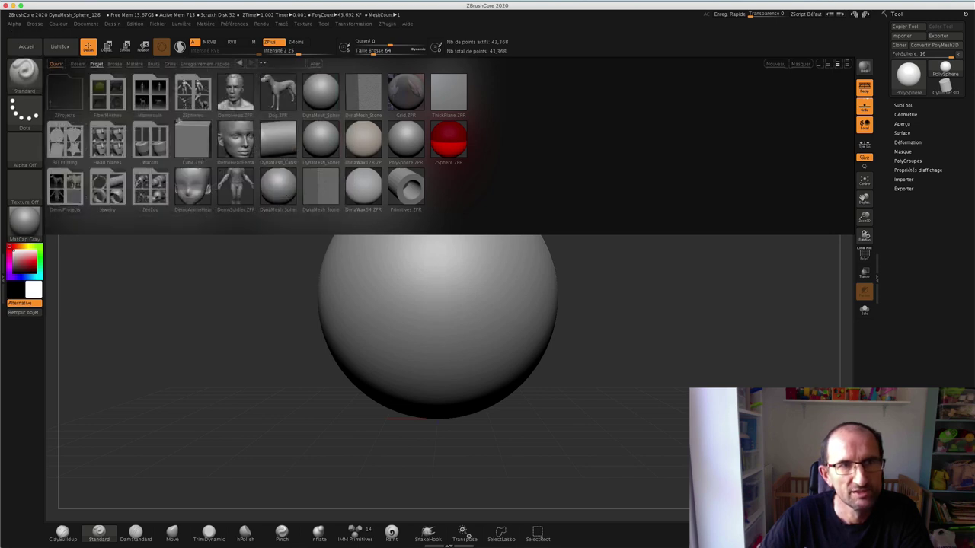
pyautogui.click(30, 78)
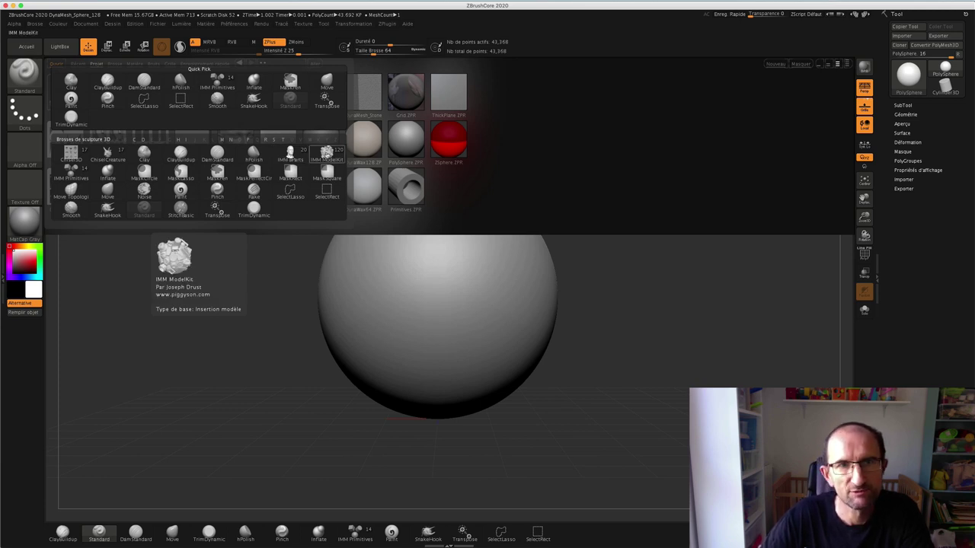
# Try the IMM ModelKit brush, then switch to the IMM Primitives brush.
pyautogui.click(326, 152)
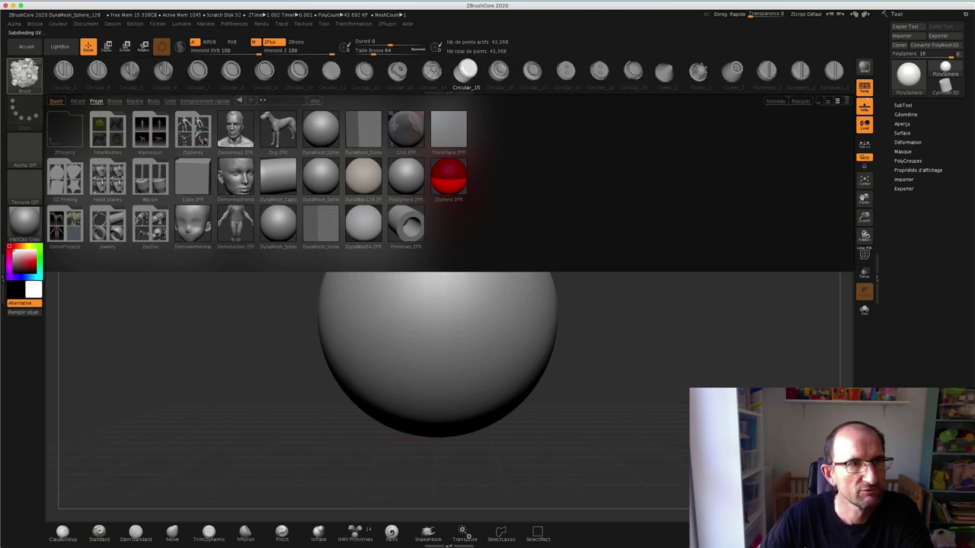
pyautogui.click(29, 70)
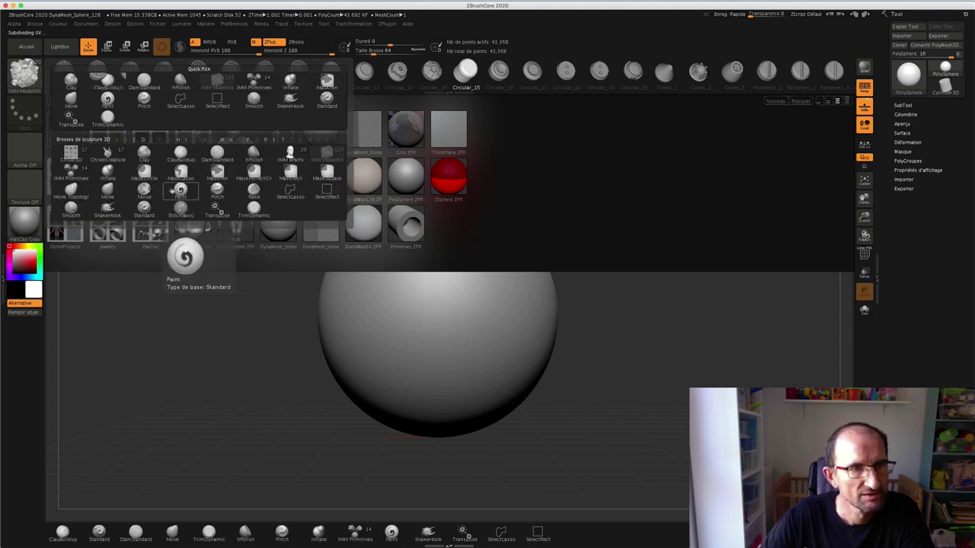
pyautogui.click(74, 177)
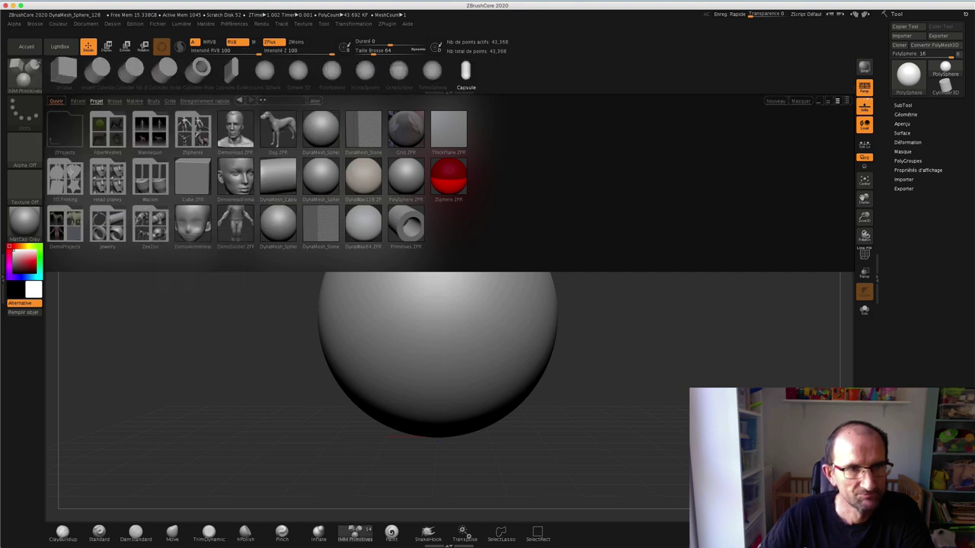